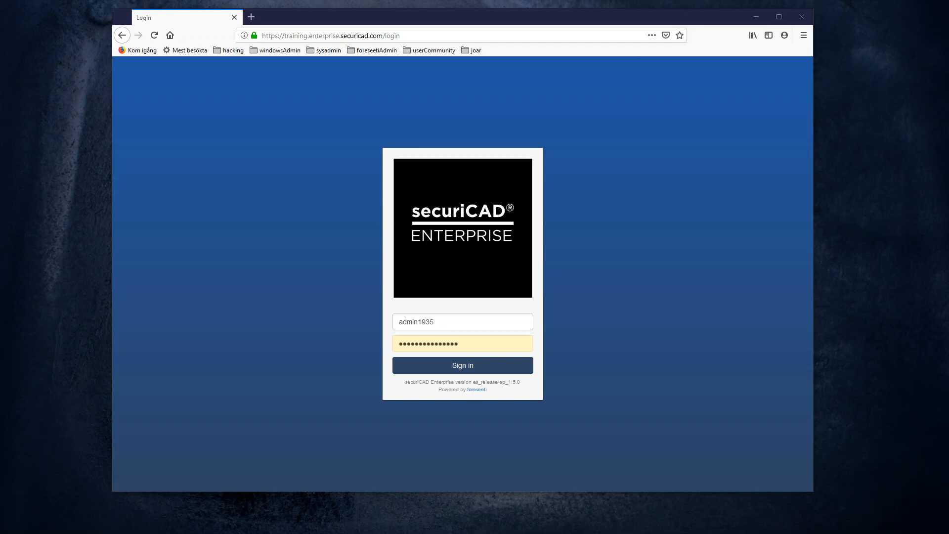
# Step: Sign in to the training server with the pre-filled credentials
pyautogui.click(650, 329)
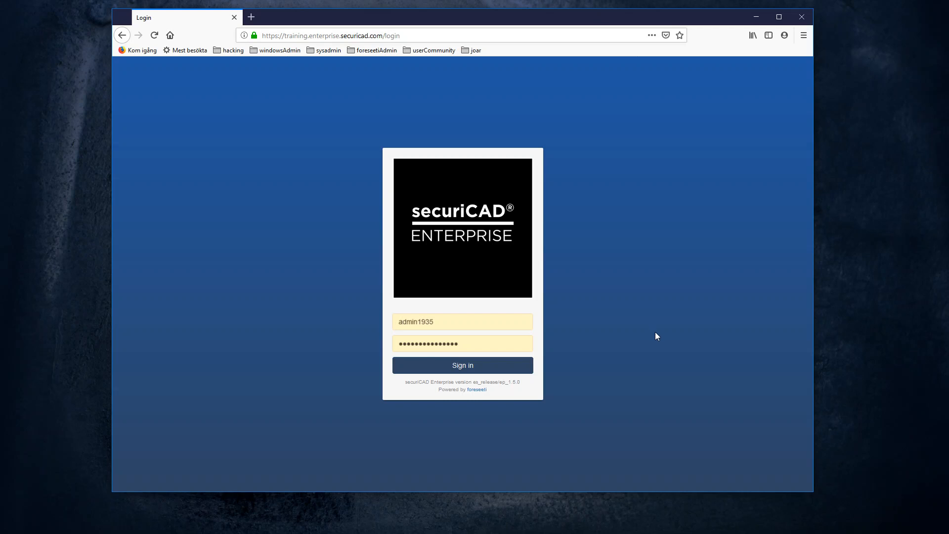
pyautogui.click(490, 370)
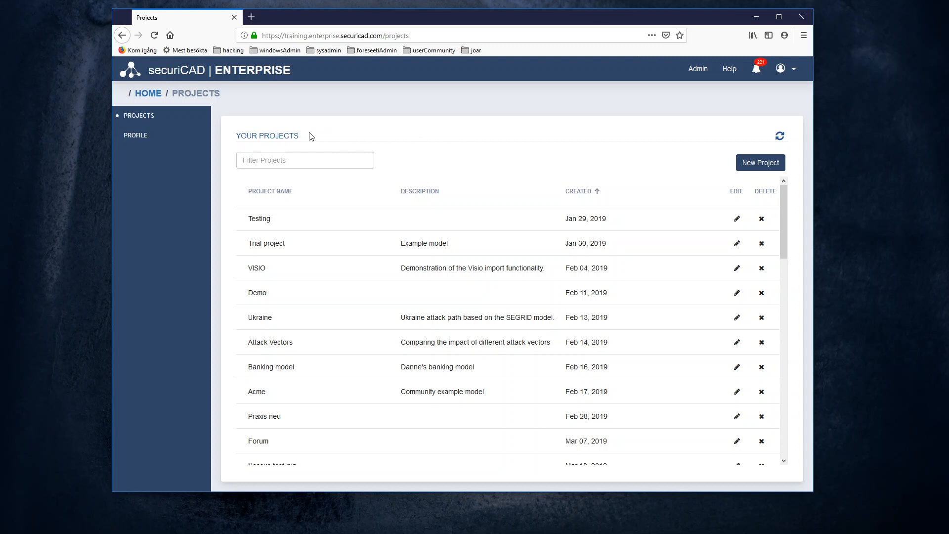
pyautogui.moveTo(308, 135); pyautogui.dragTo(238, 133)
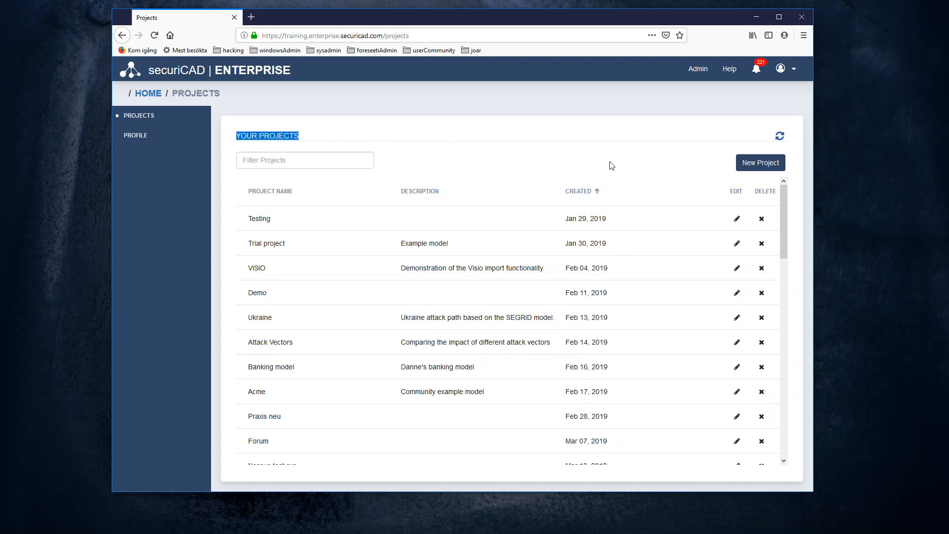
pyautogui.click(636, 153)
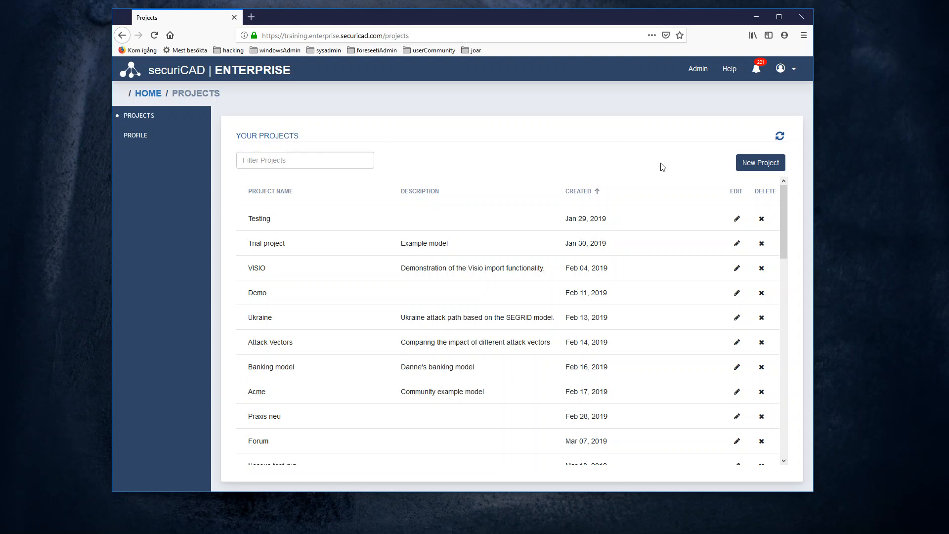
# Step: Create project Testing01, described 'Screencast Demo Project', under the Demo organization
pyautogui.click(761, 164)
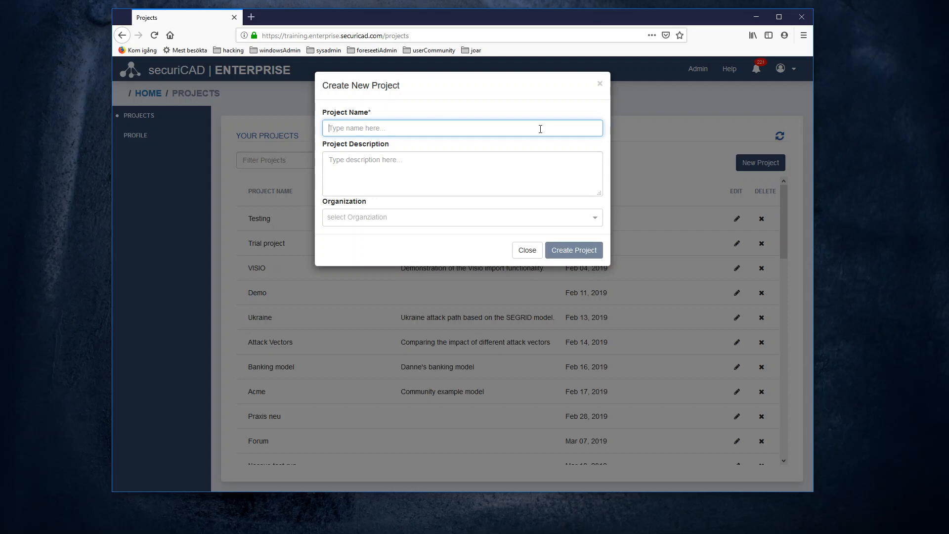
pyautogui.write('Testing01')
pyautogui.click(544, 168)
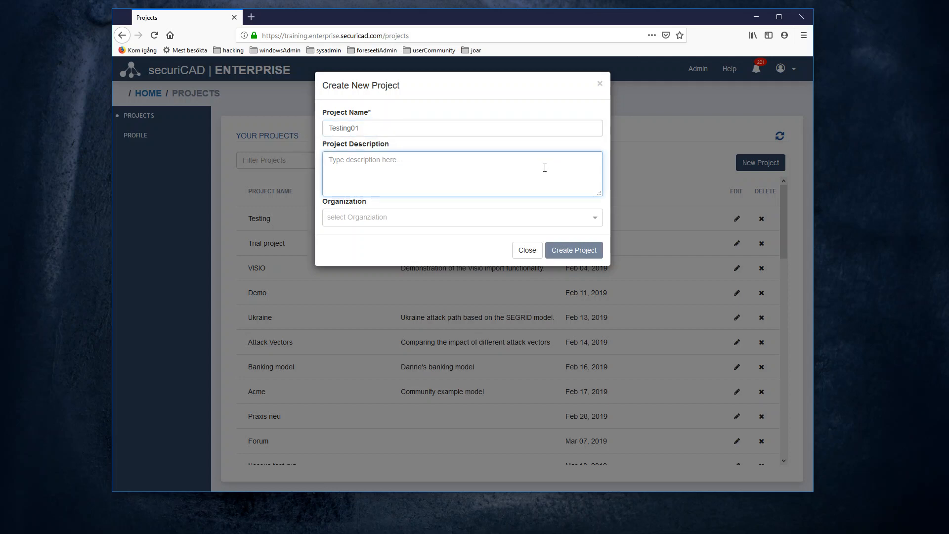
pyautogui.write('Screencast Demo Project')
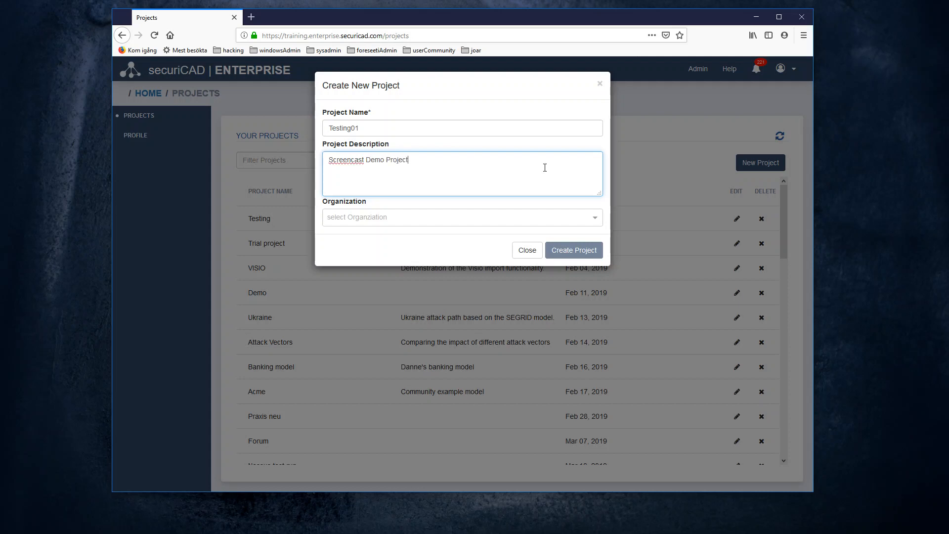
pyautogui.click(597, 222)
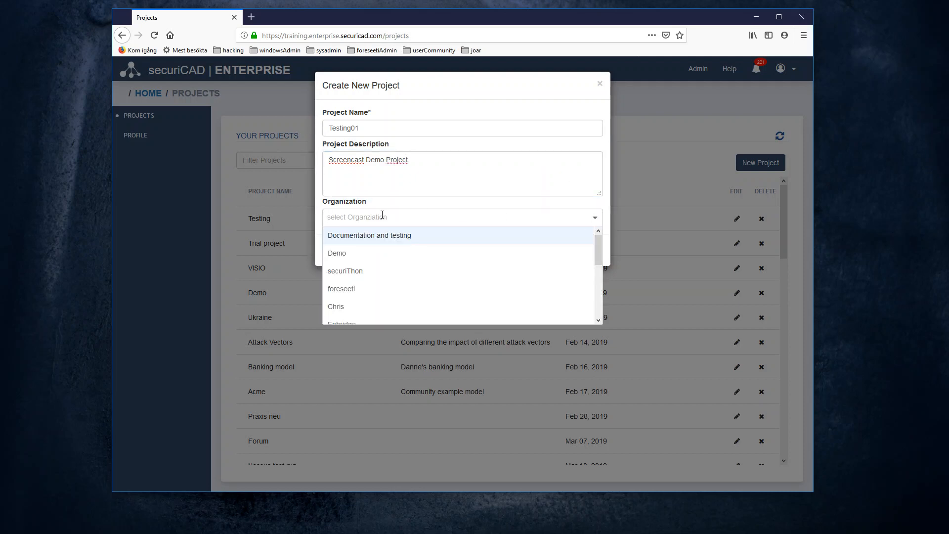
pyautogui.click(354, 258)
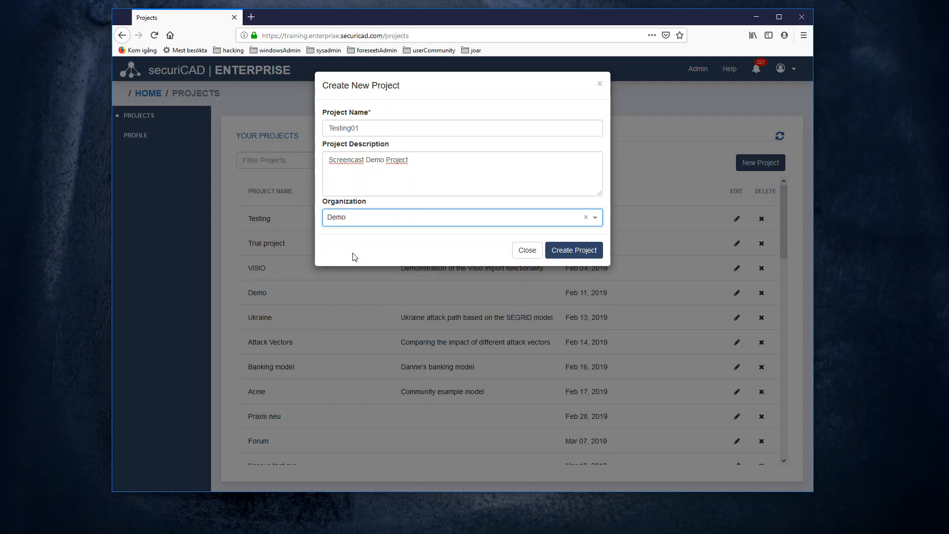
pyautogui.click(588, 252)
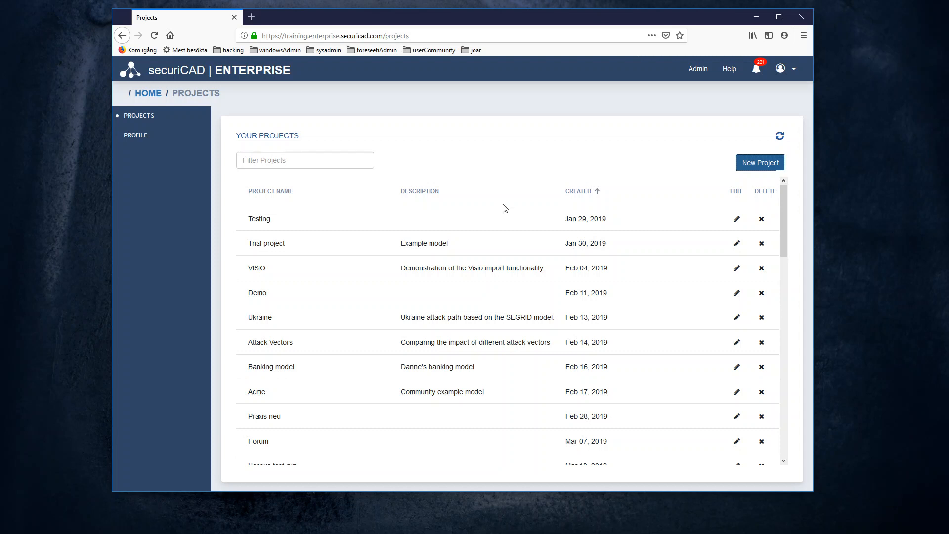
# Step: Scroll to the bottom of the projects table and open the Testing01 project
pyautogui.scroll(-3, 507, 234)
pyautogui.scroll(-15, 509, 234)
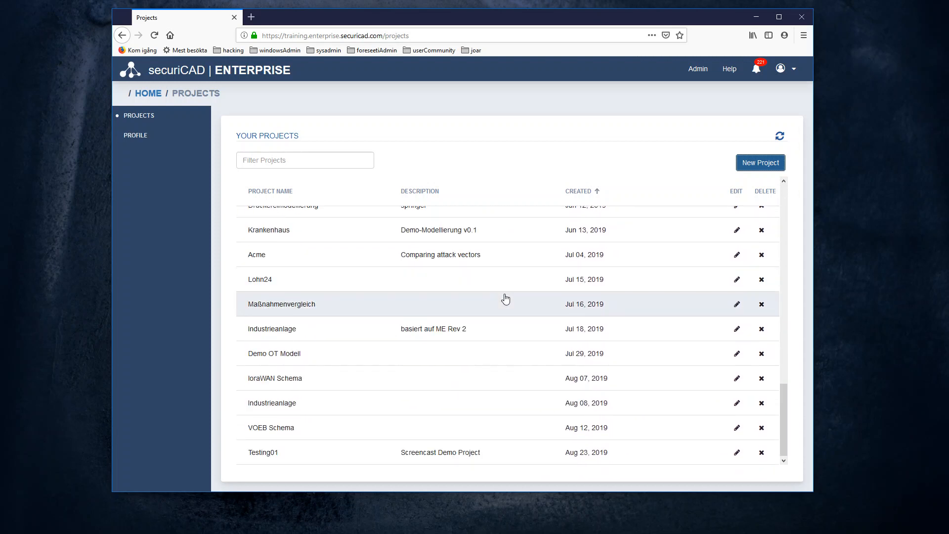
pyautogui.click(285, 454)
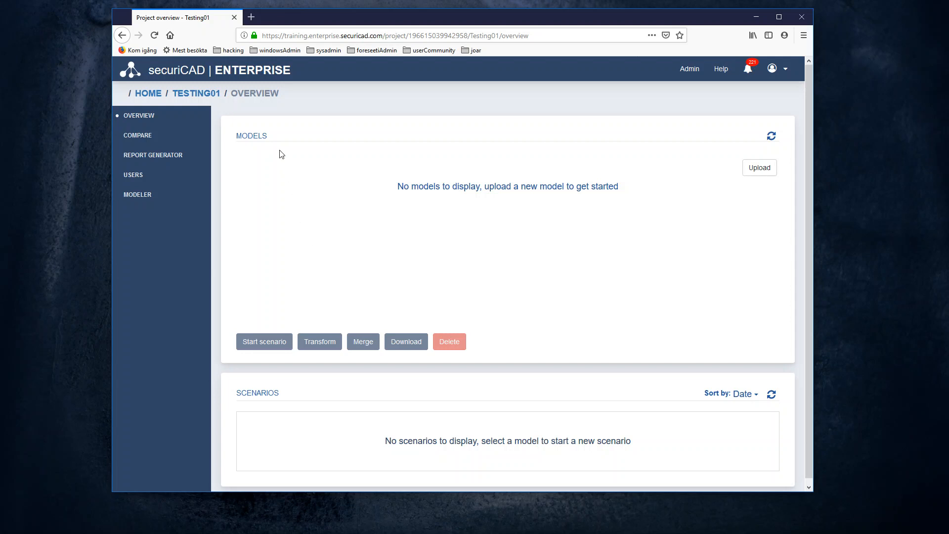
pyautogui.moveTo(271, 140); pyautogui.dragTo(239, 138)
pyautogui.click(312, 194)
pyautogui.moveTo(288, 394); pyautogui.dragTo(237, 394)
pyautogui.click(687, 270)
# Step: Upload communityEditionExampleModel.sCAD from tmp7 and add it as a model to Testing01
pyautogui.click(760, 168)
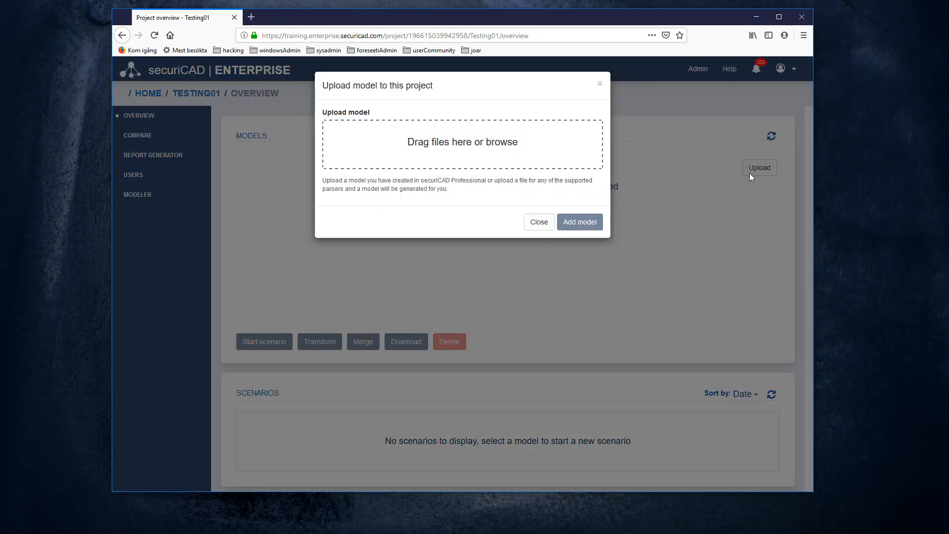
pyautogui.click(497, 141)
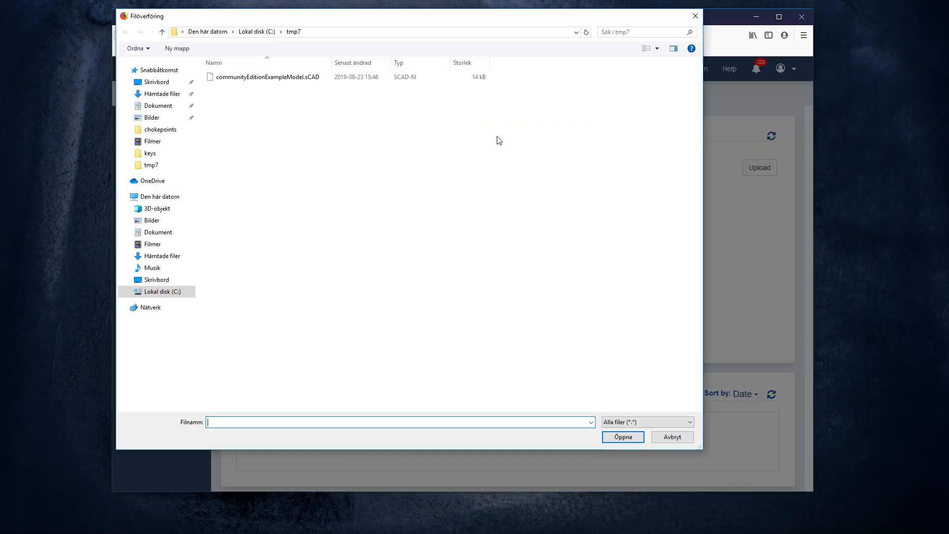
pyautogui.click(284, 79)
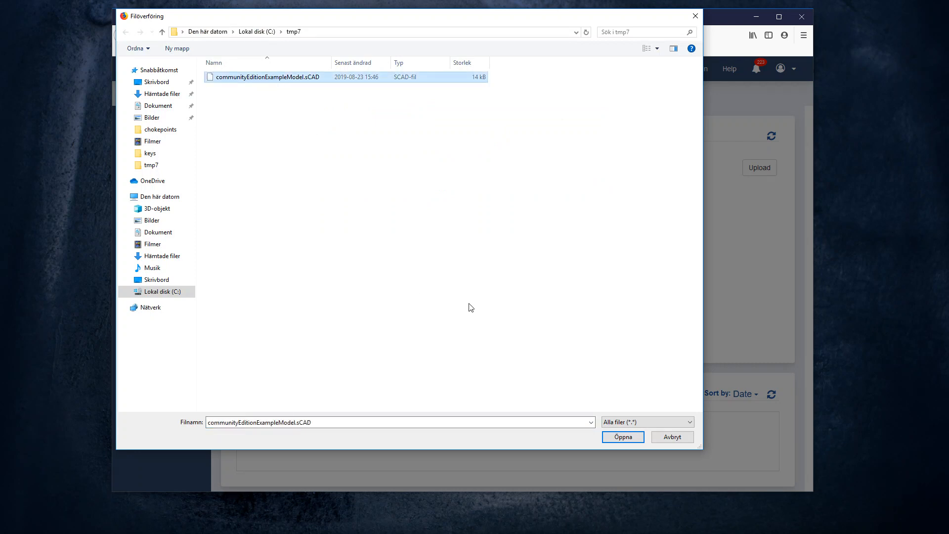
pyautogui.click(623, 437)
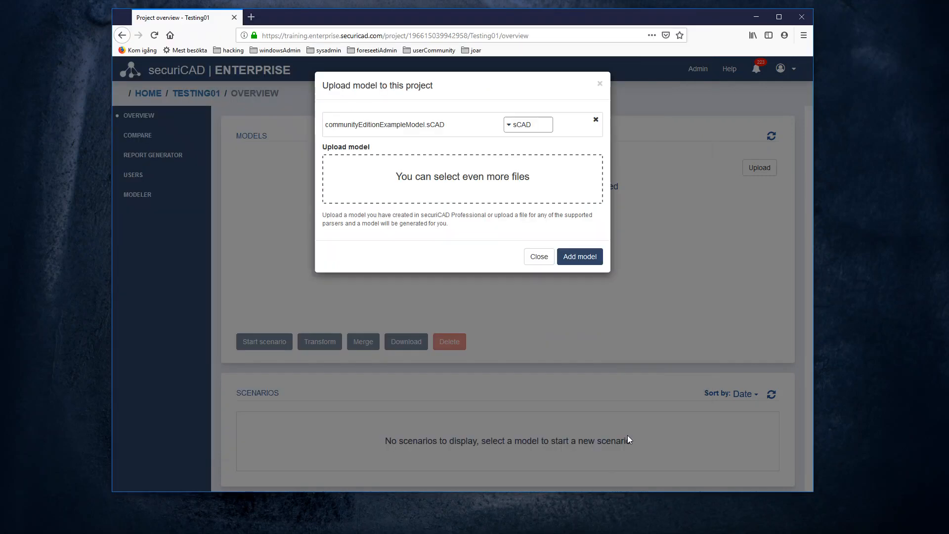
pyautogui.click(583, 255)
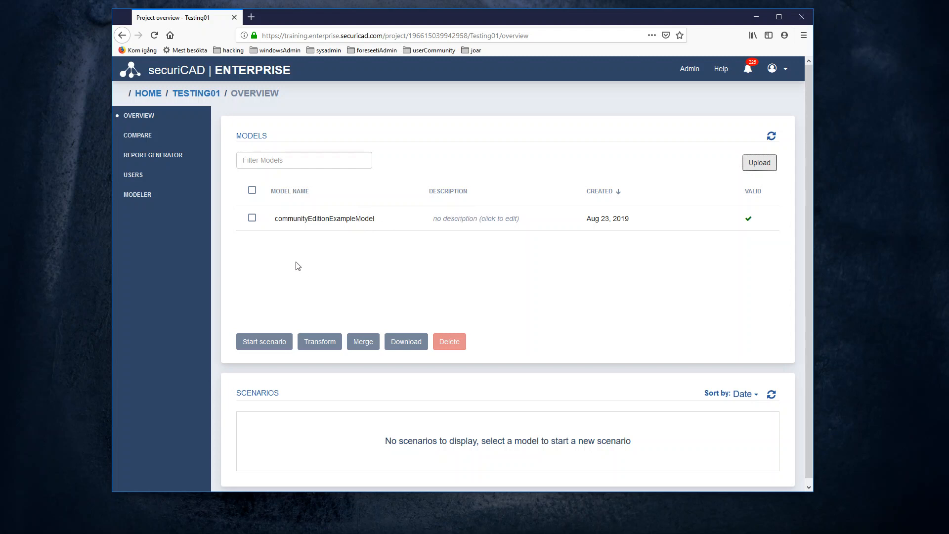
# Step: Start a scenario for communityEditionExampleModel, keeping the default name 'Analysing communityEditionExampleModel'
pyautogui.click(252, 219)
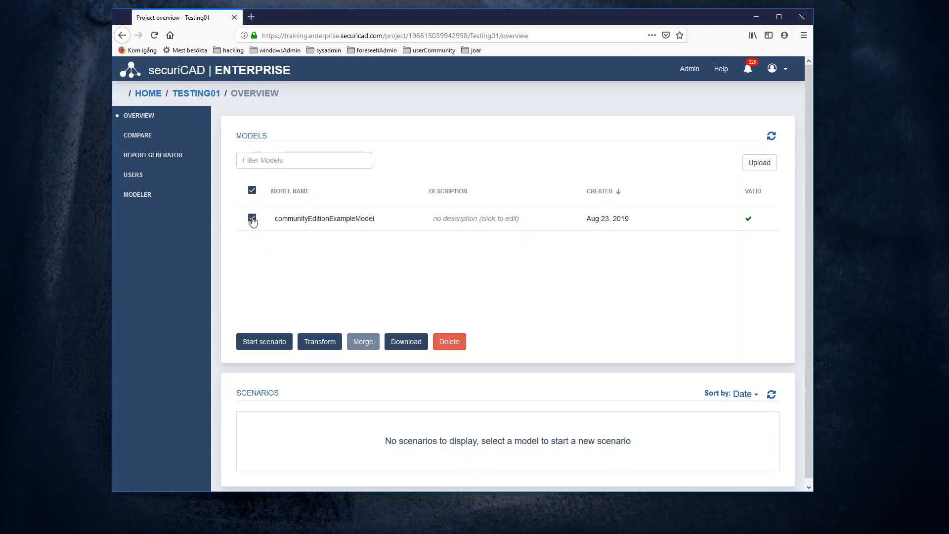
pyautogui.click(257, 341)
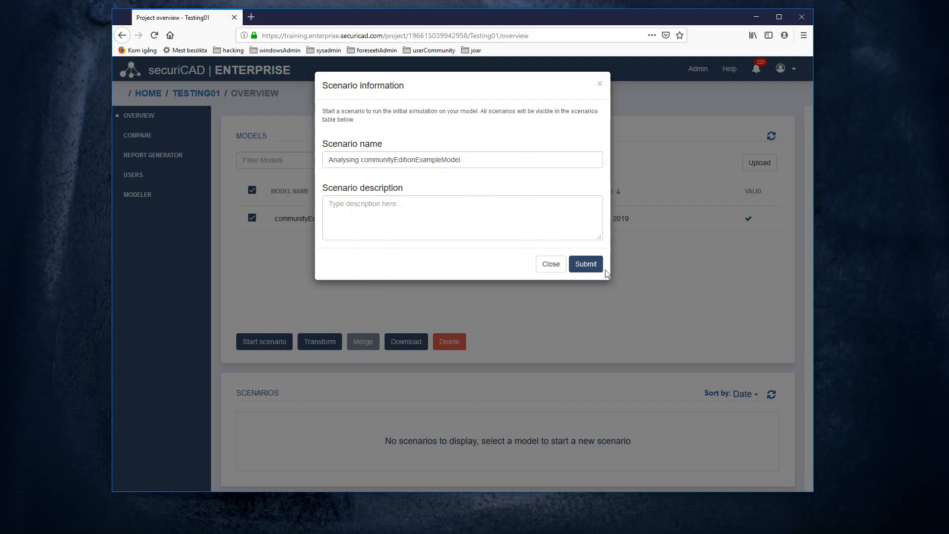
pyautogui.click(583, 264)
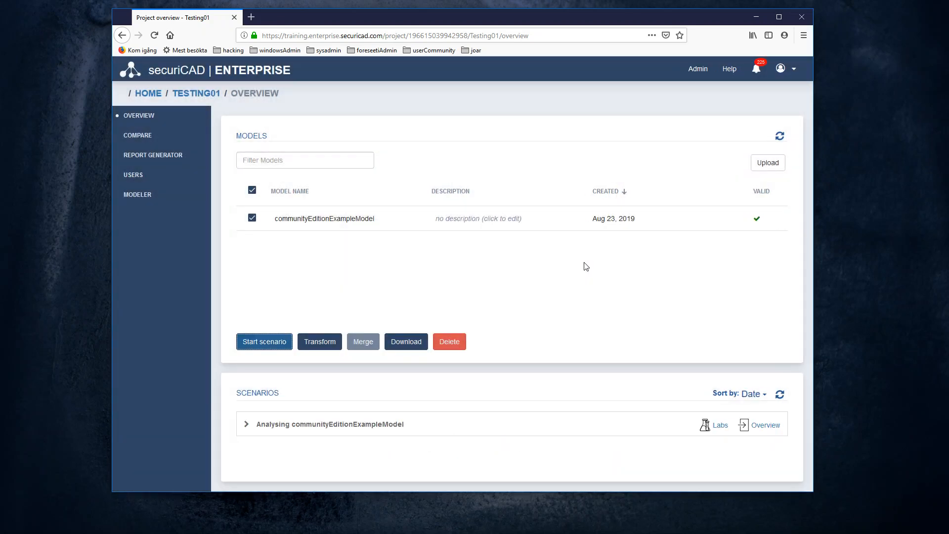
pyautogui.click(247, 425)
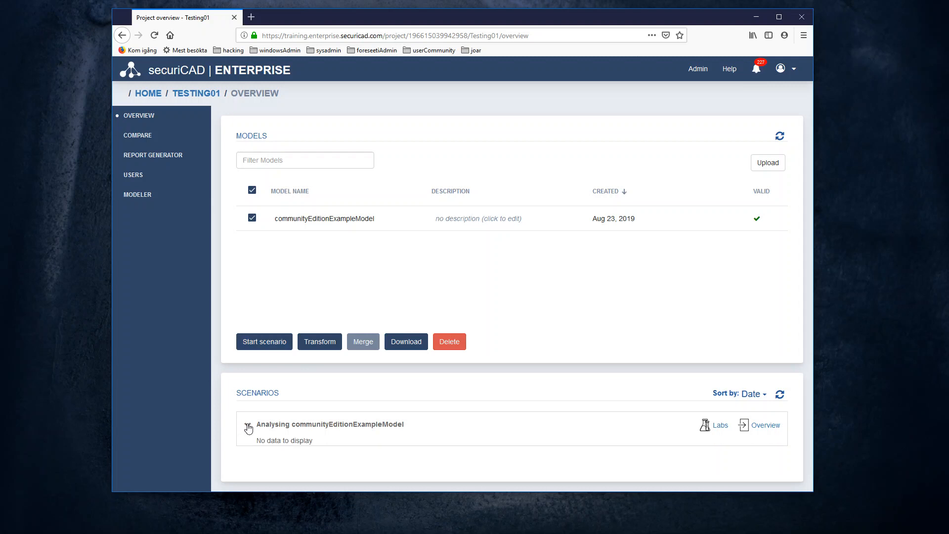
# Step: Refresh the scenarios to load results and open the finished Initial simulation's report
pyautogui.moveTo(317, 442); pyautogui.dragTo(256, 441)
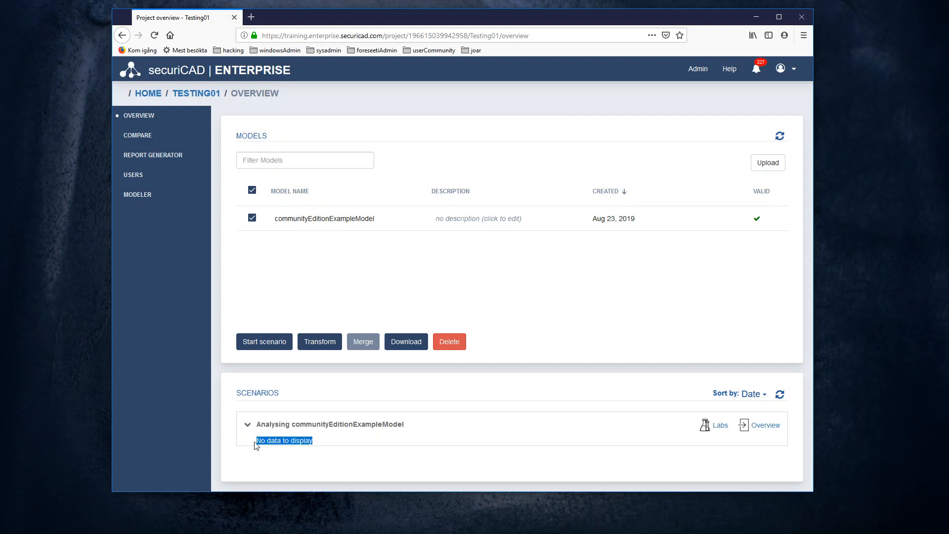
pyautogui.click(781, 396)
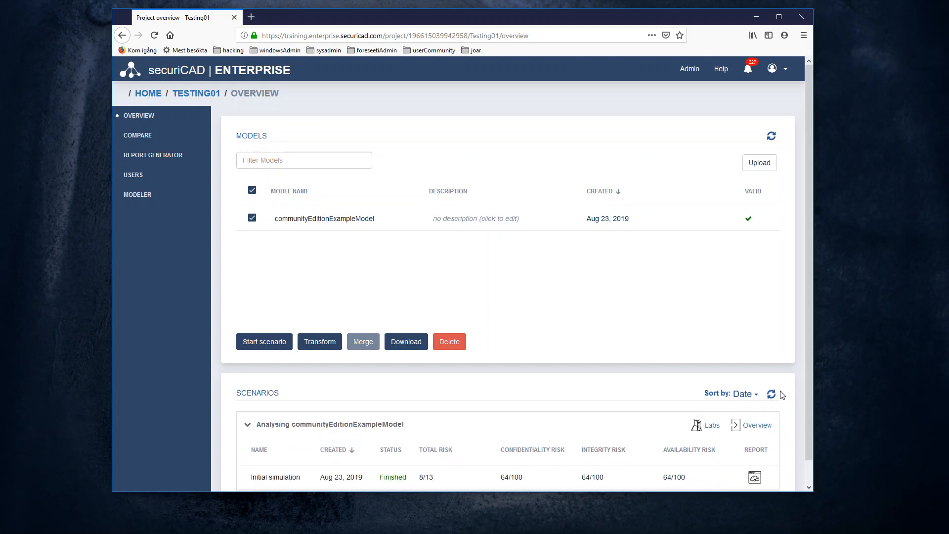
pyautogui.scroll(-1, 785, 393)
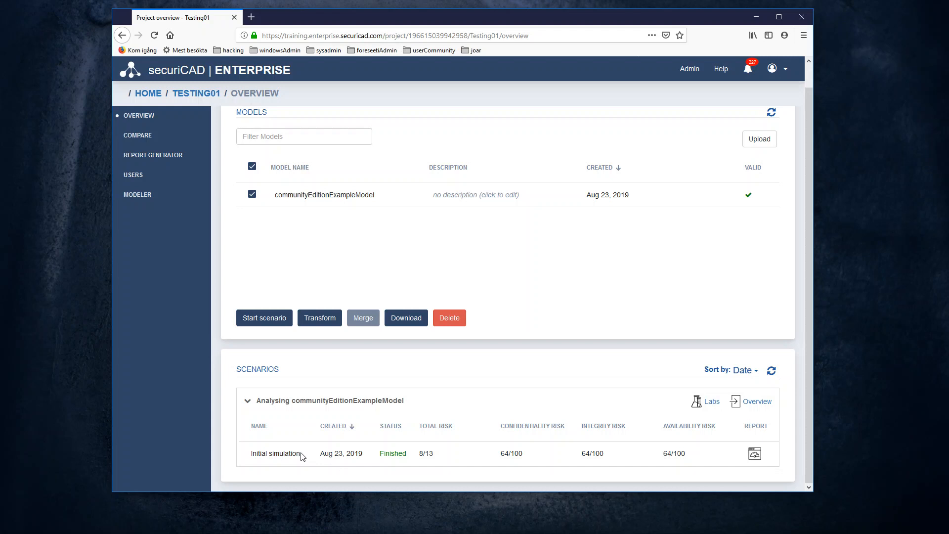
pyautogui.moveTo(302, 456); pyautogui.dragTo(250, 455)
pyautogui.moveTo(330, 453)
pyautogui.click(755, 456)
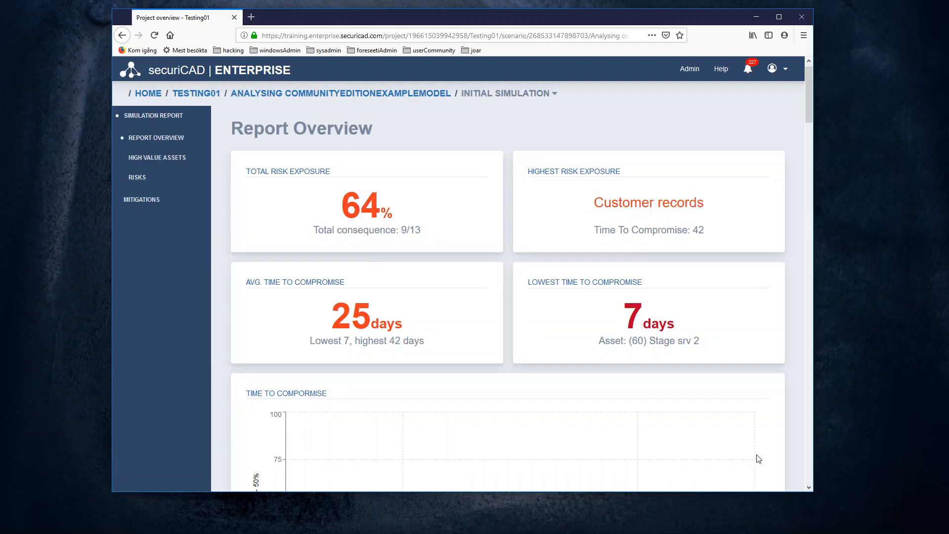
# Step: Scroll the report down to Suggested Mitigations, led by Install Antimalware
pyautogui.moveTo(809, 102); pyautogui.dragTo(813, 417)
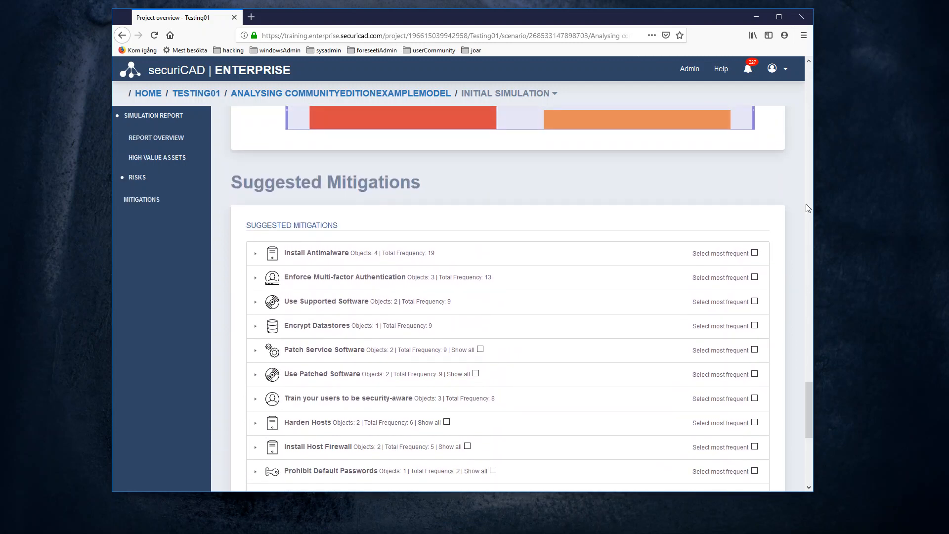